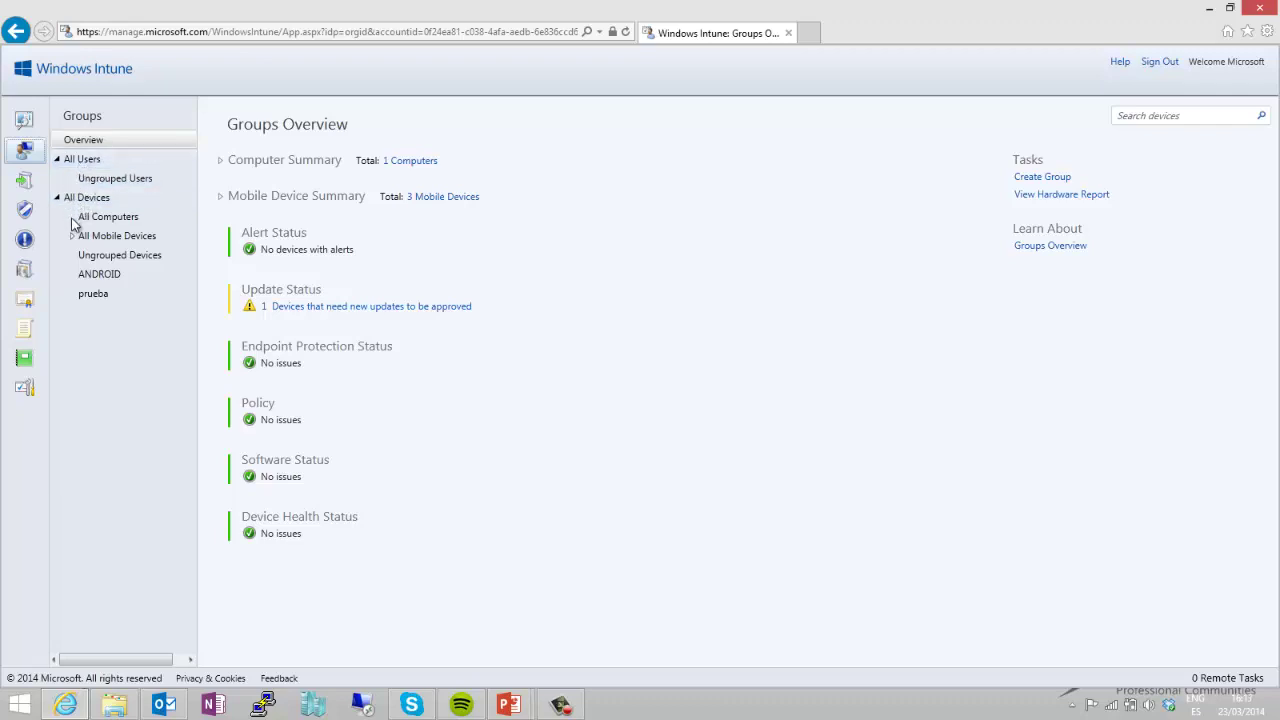
Step: Start a new group from the first, fourth and fifth users in the Ungrouped Users list
{"action": "left_click", "coordinate": [97, 162]}
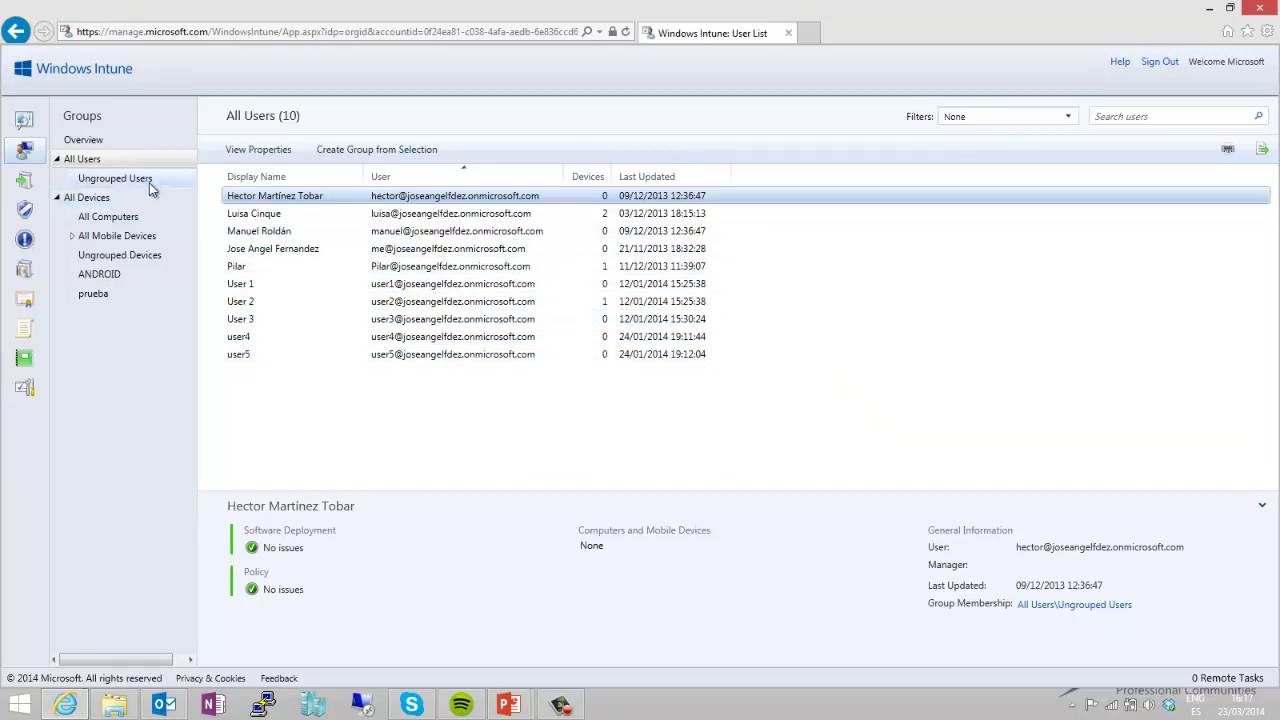
{"action": "left_click", "coordinate": [114, 180]}
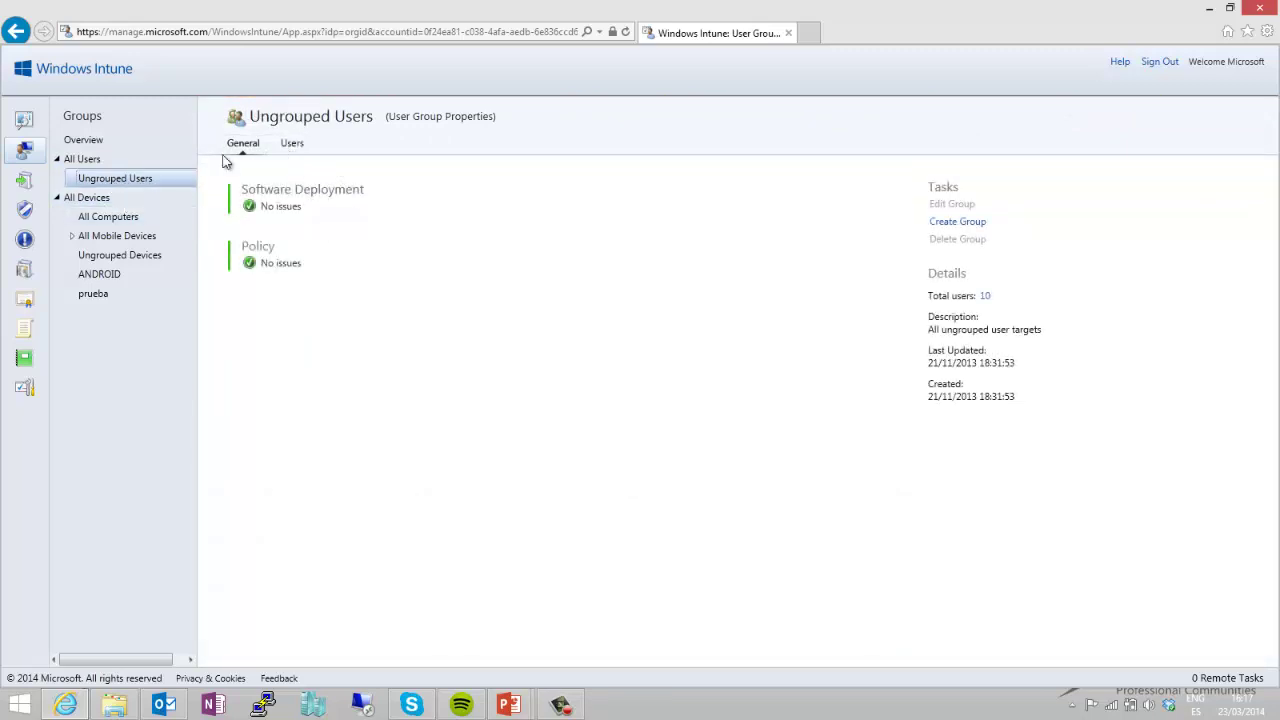
{"action": "left_click", "coordinate": [291, 145]}
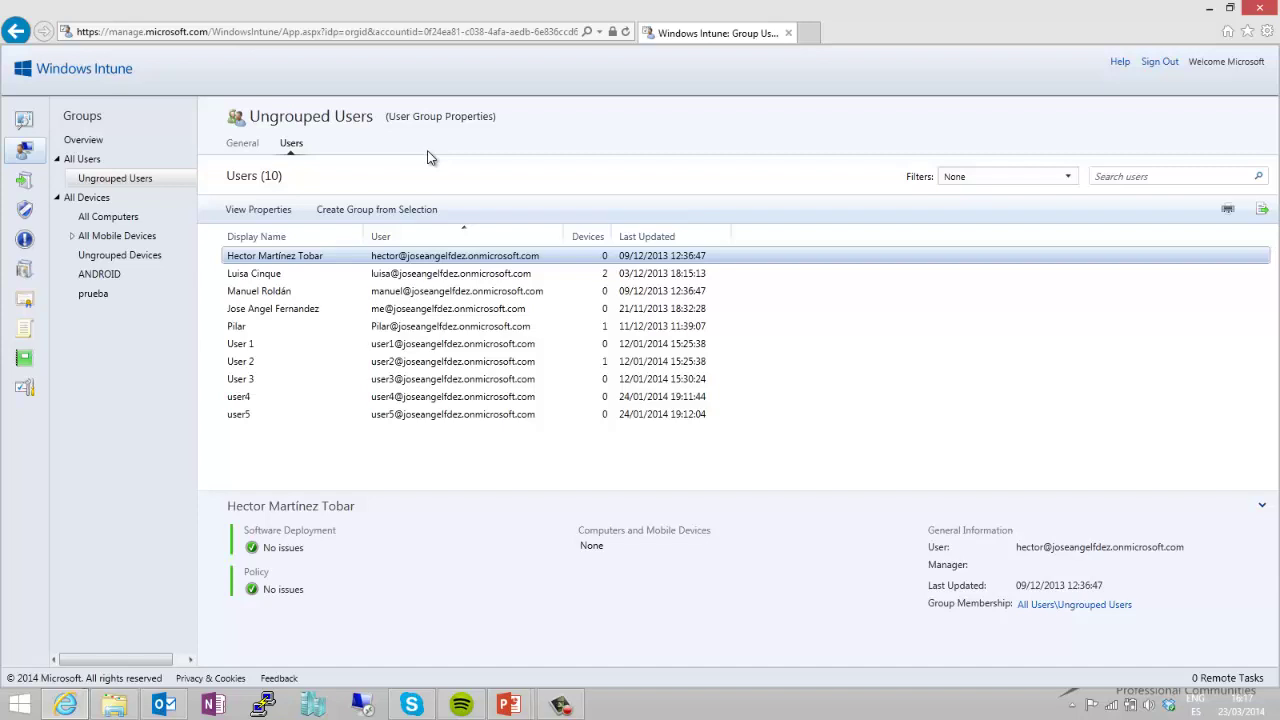
{"action": "left_click", "coordinate": [300, 291], "text": "ctrl"}
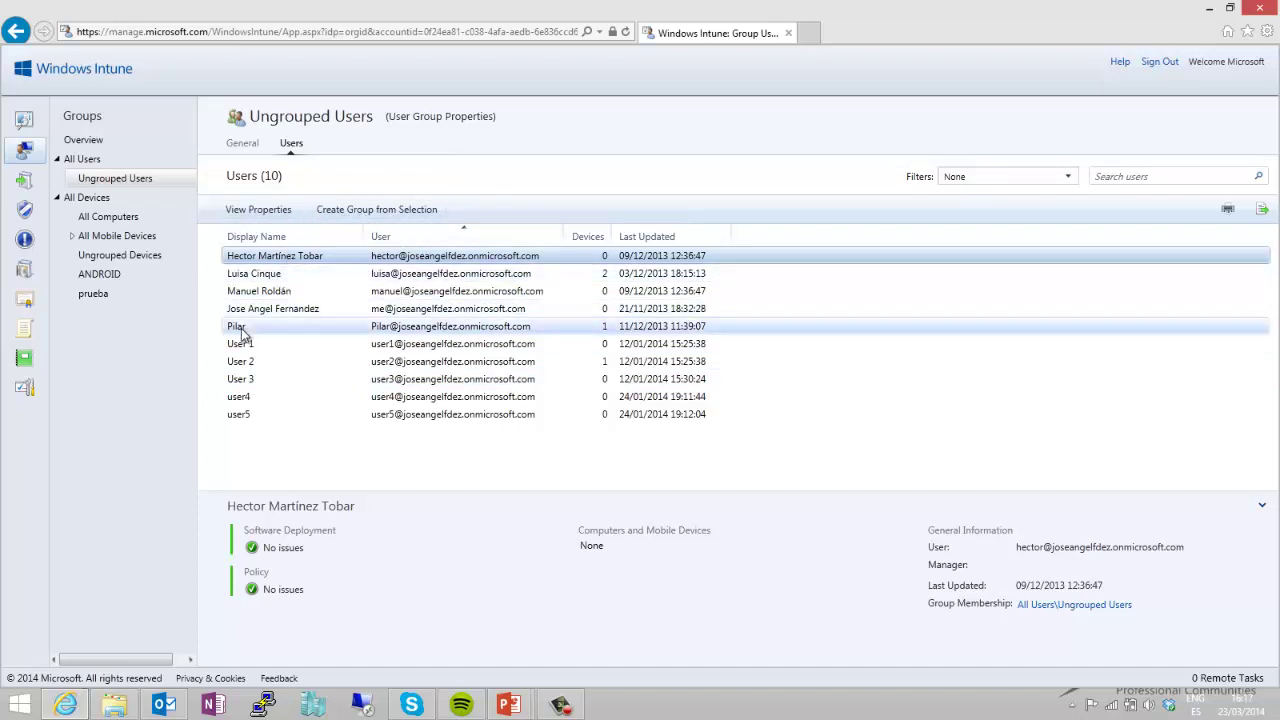
{"action": "left_click", "coordinate": [266, 312], "text": "ctrl"}
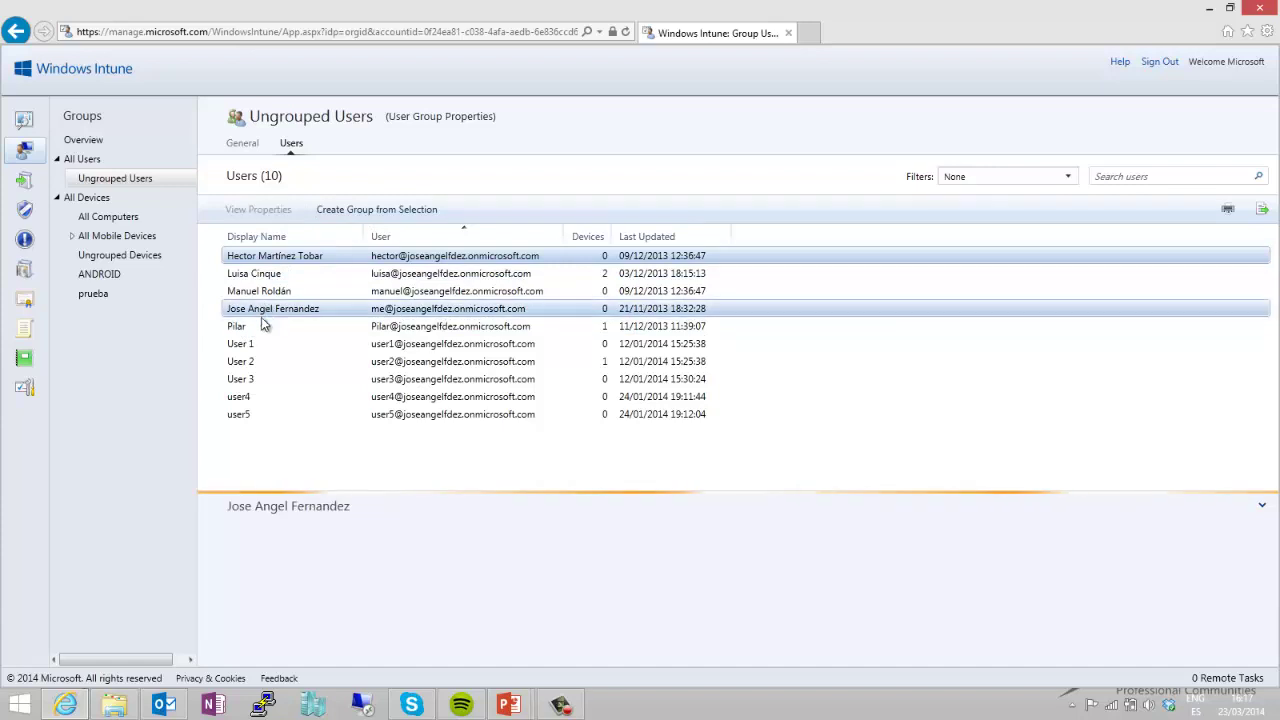
{"action": "left_click", "coordinate": [258, 330], "text": "ctrl"}
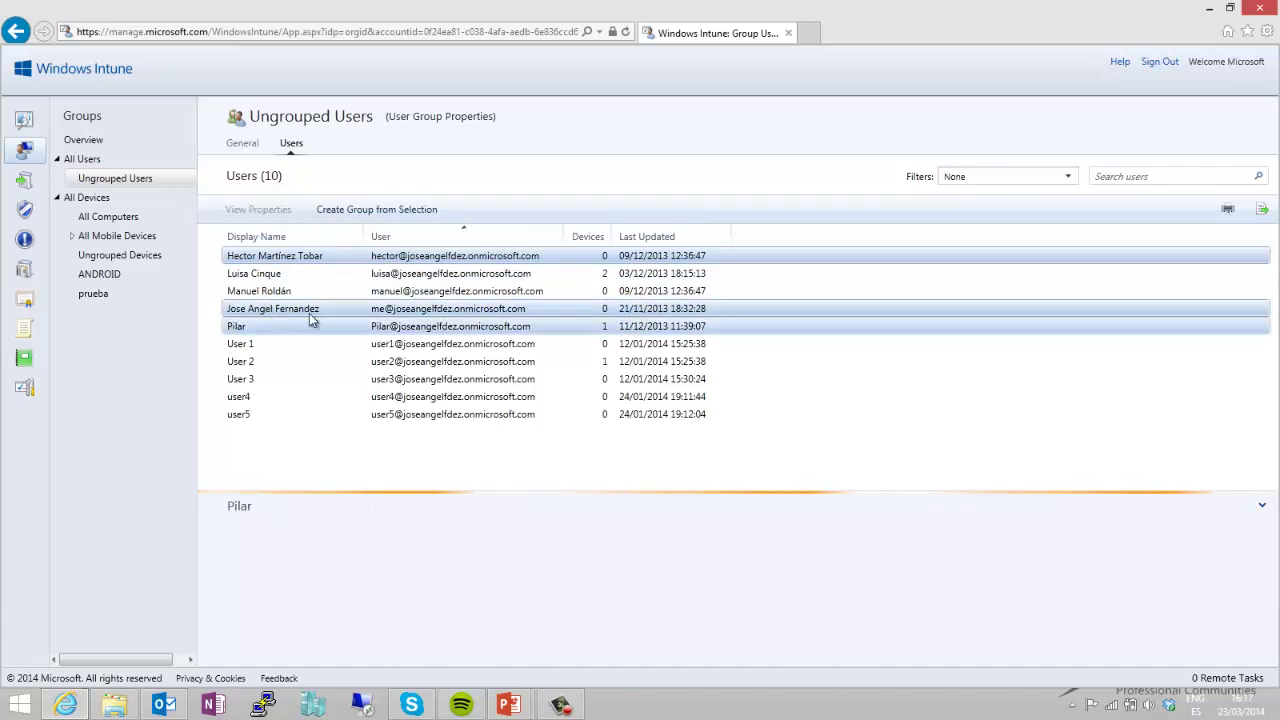
{"action": "left_click", "coordinate": [407, 219]}
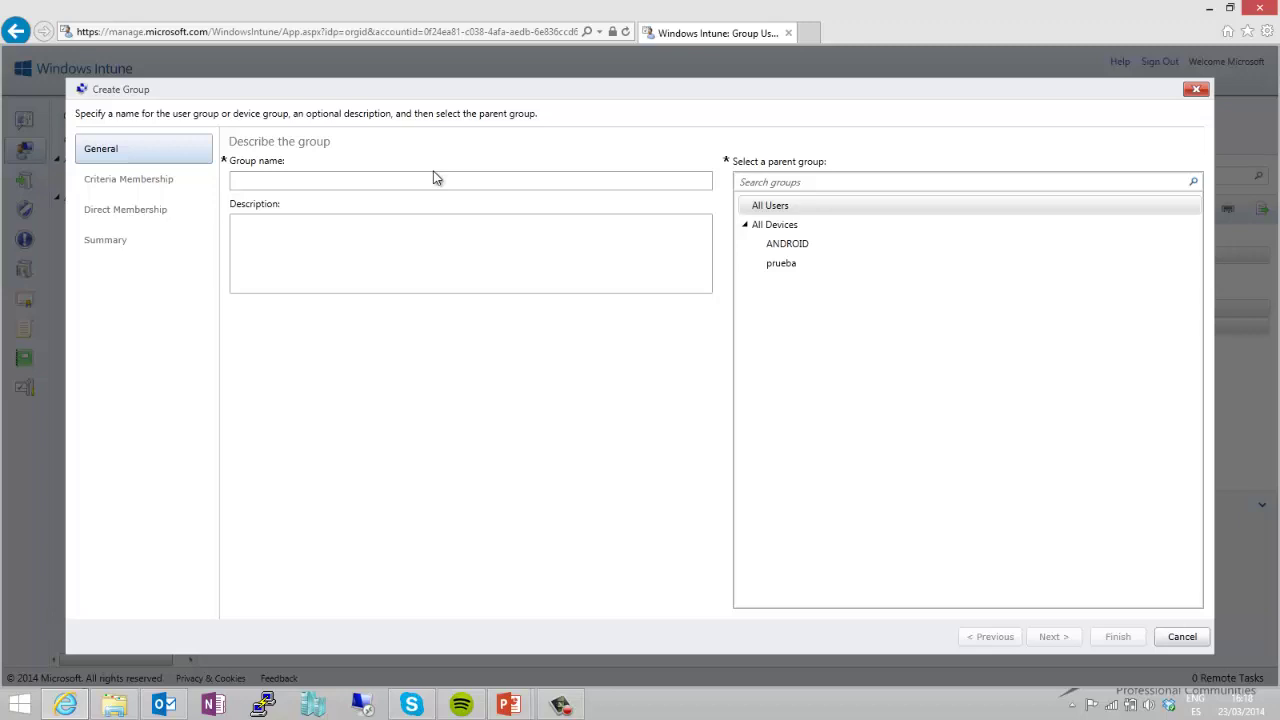
Step: Name the new group Contabilidad and check which users it includes as direct members
{"action": "type", "text": "Contabi"}
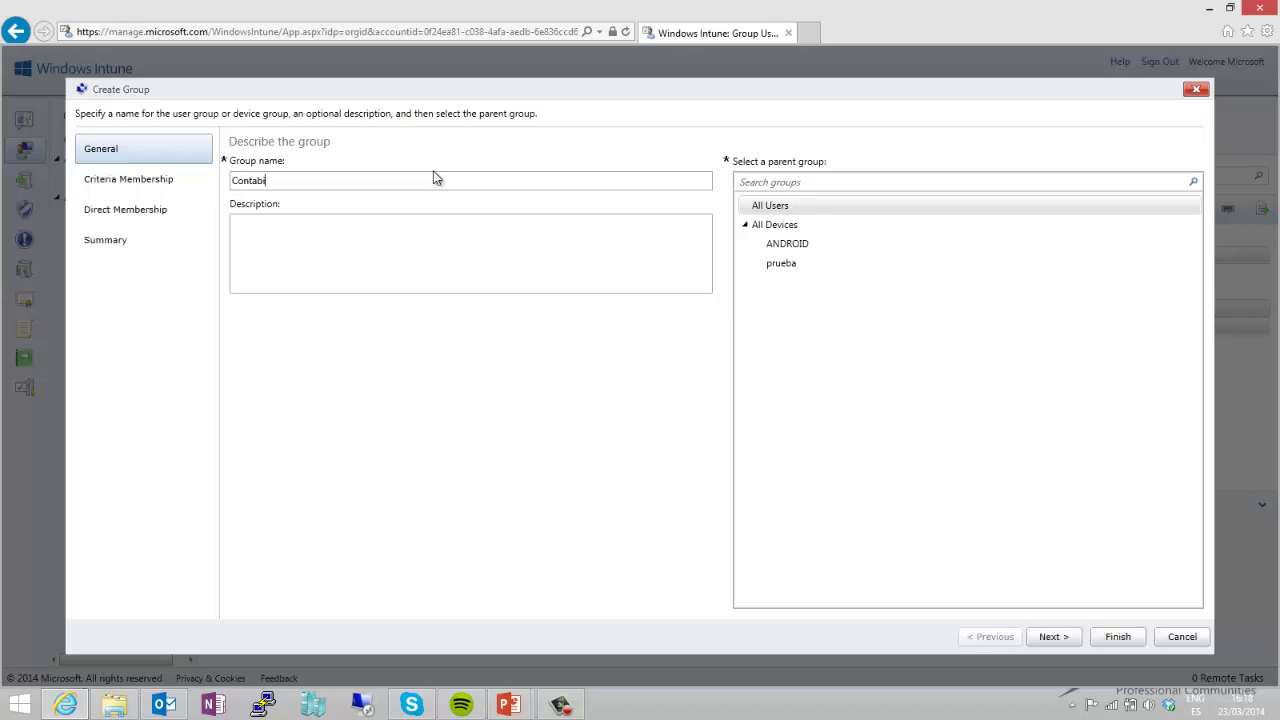
{"action": "type", "text": "lidad"}
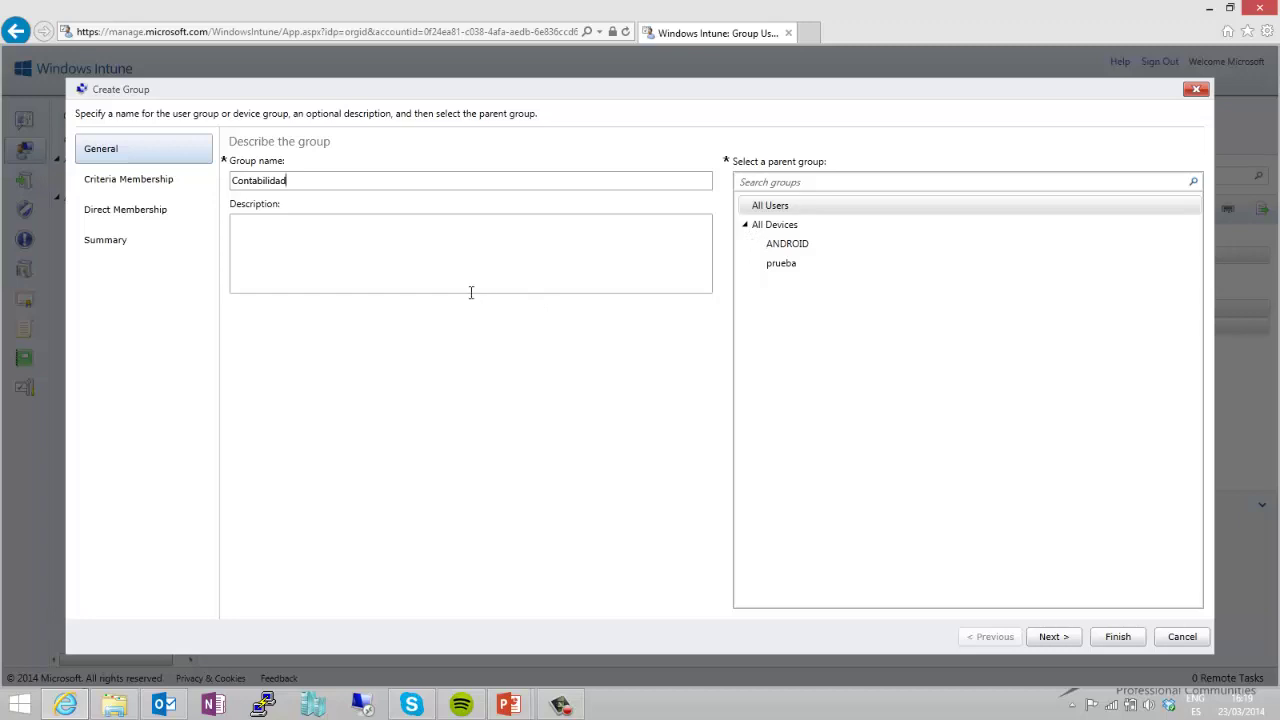
{"action": "left_click", "coordinate": [172, 214]}
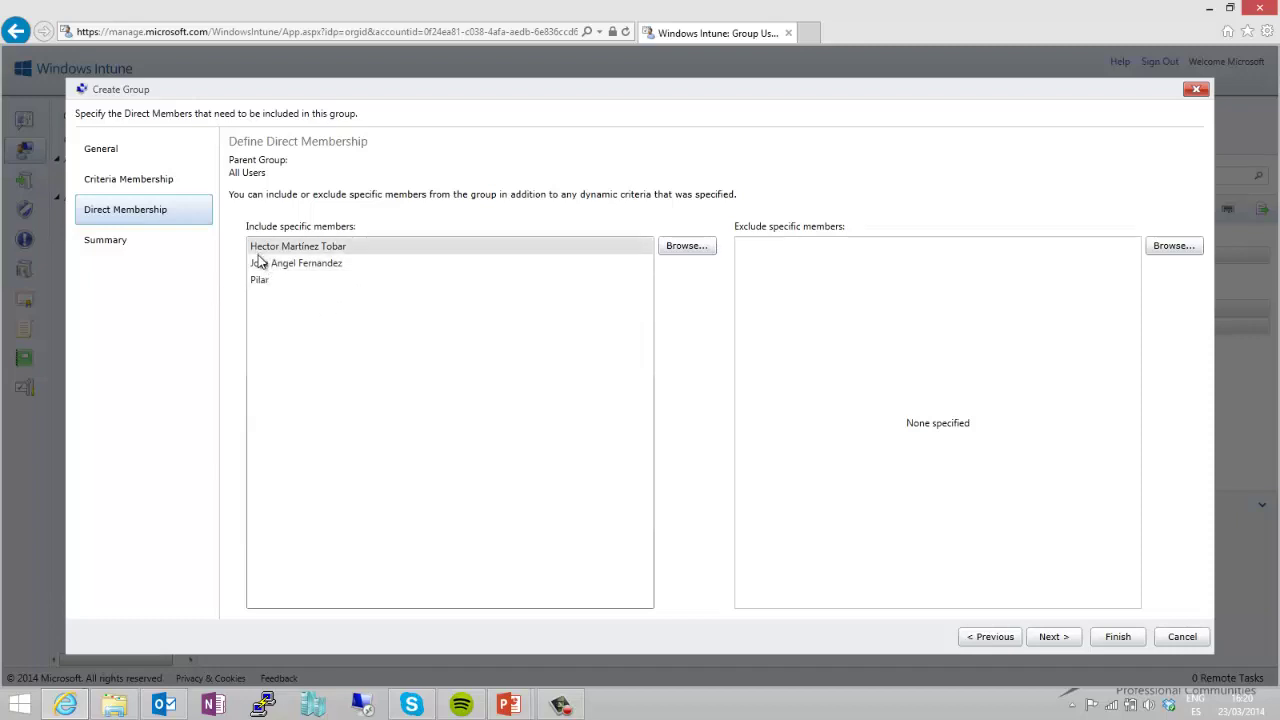
Step: Include members from the User Account Administrator security group in the group's membership criteria
{"action": "left_click", "coordinate": [122, 192]}
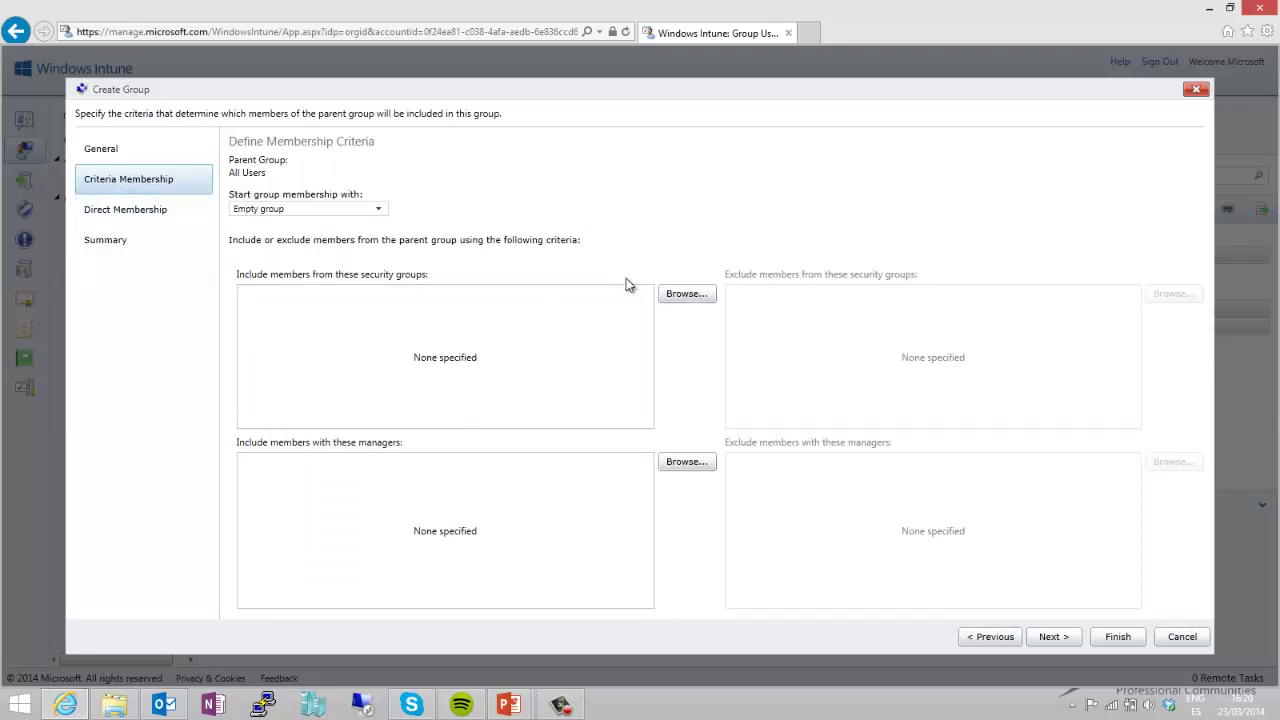
{"action": "left_click", "coordinate": [686, 296]}
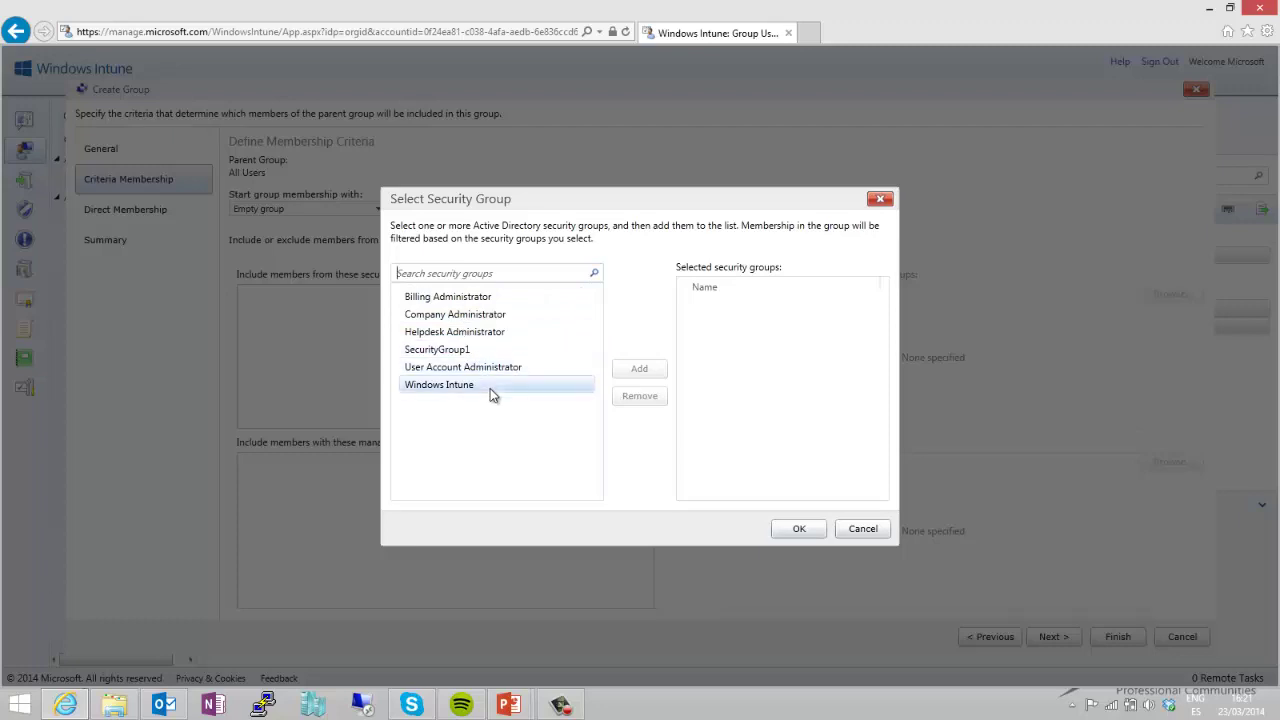
{"action": "left_click", "coordinate": [509, 370]}
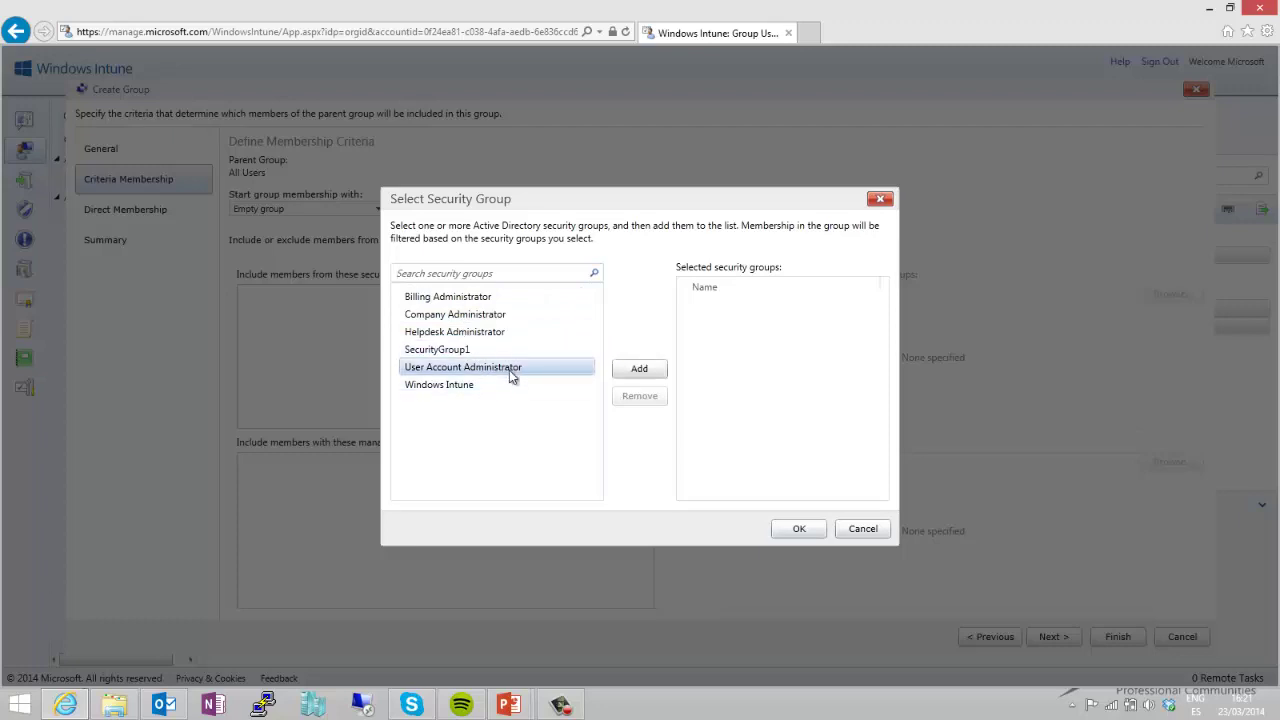
{"action": "left_click", "coordinate": [636, 368]}
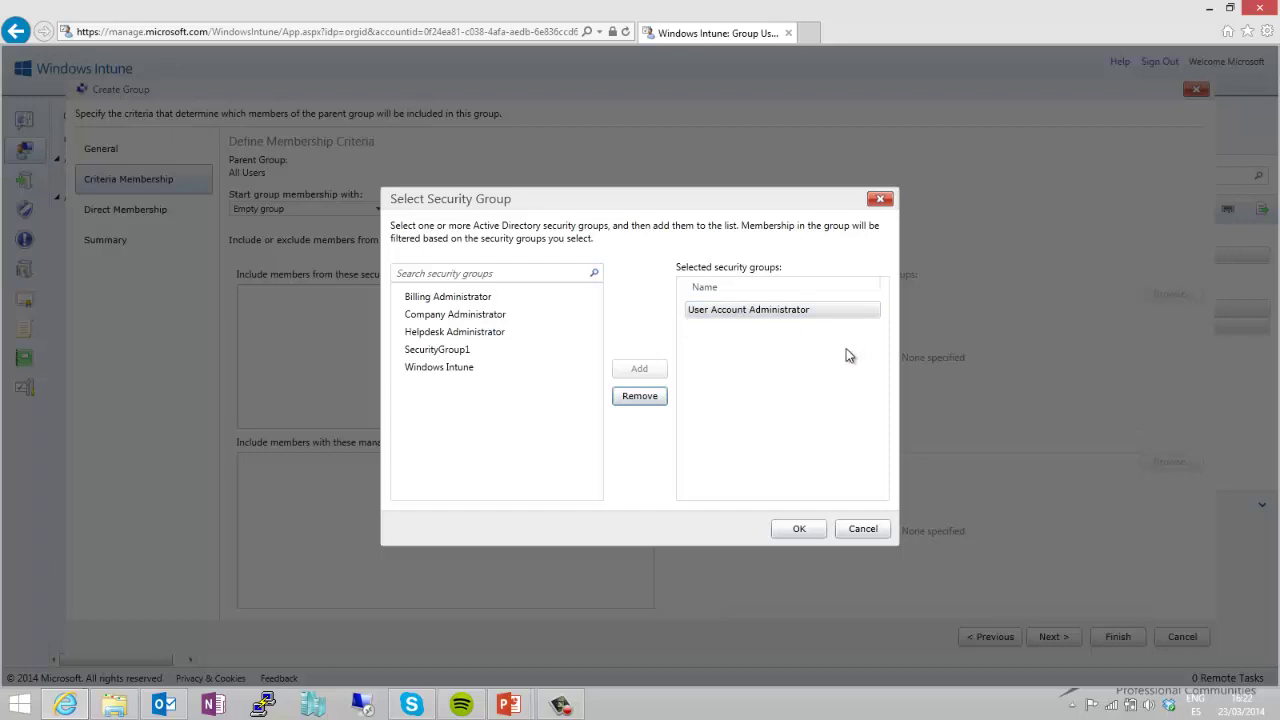
{"action": "left_click", "coordinate": [725, 314]}
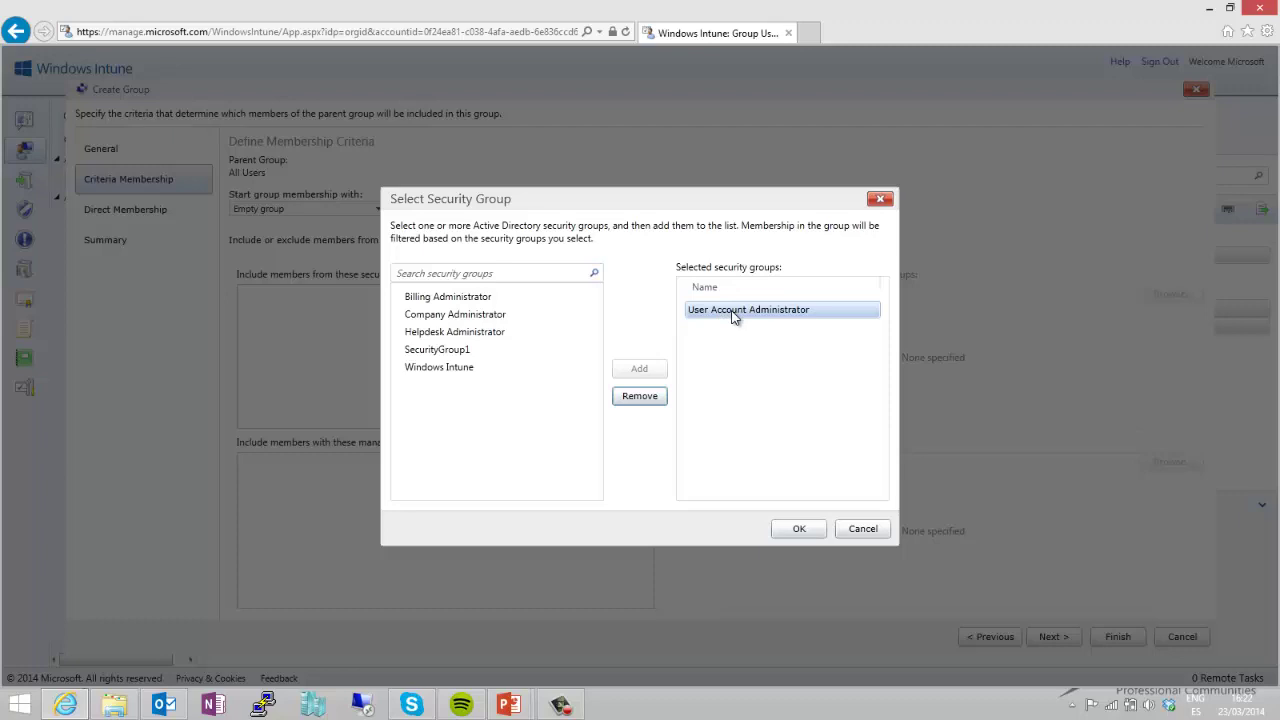
{"action": "left_click", "coordinate": [815, 528]}
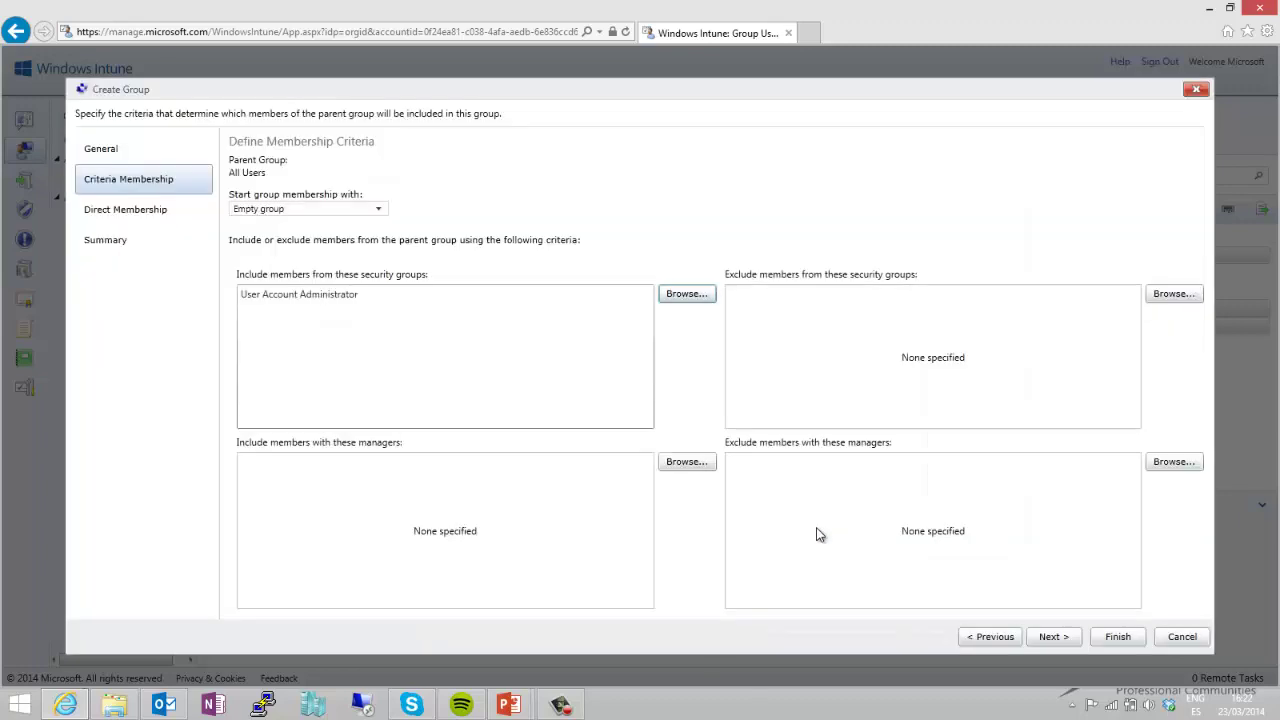
{"action": "left_click", "coordinate": [309, 303]}
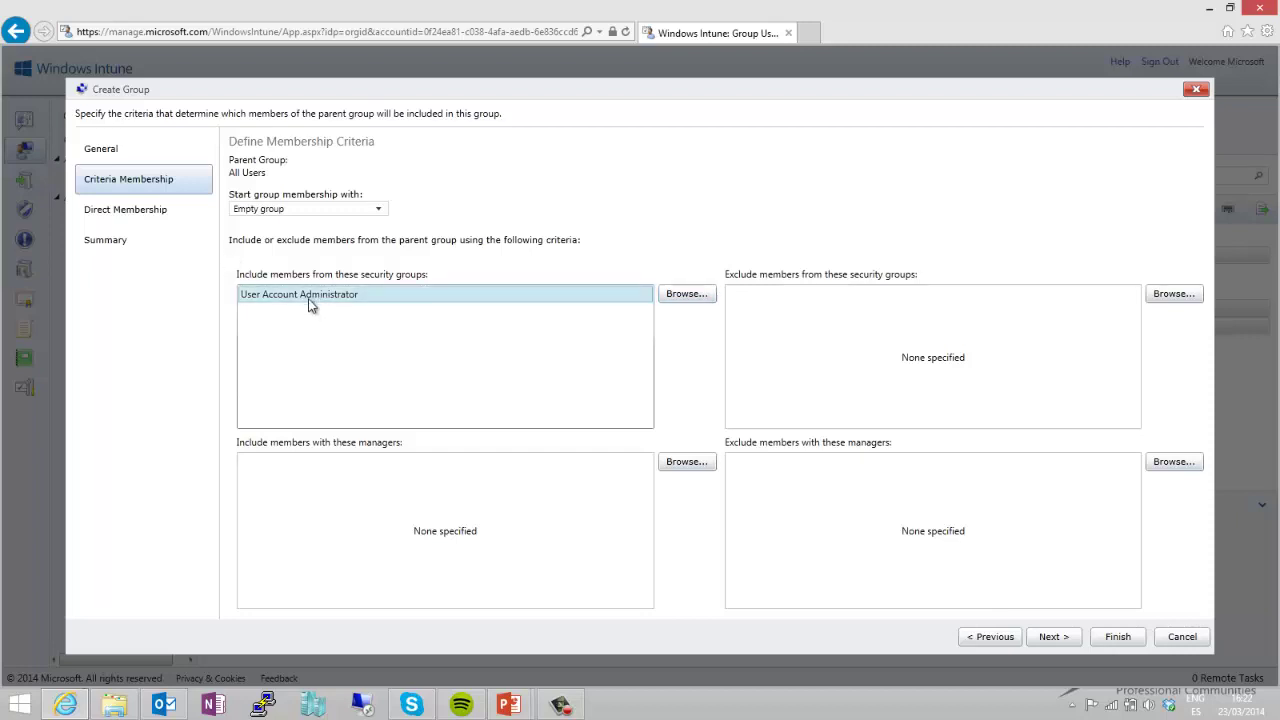
Step: Review the direct members and the summary, and finish creating the Contabilidad group
{"action": "left_click", "coordinate": [164, 212]}
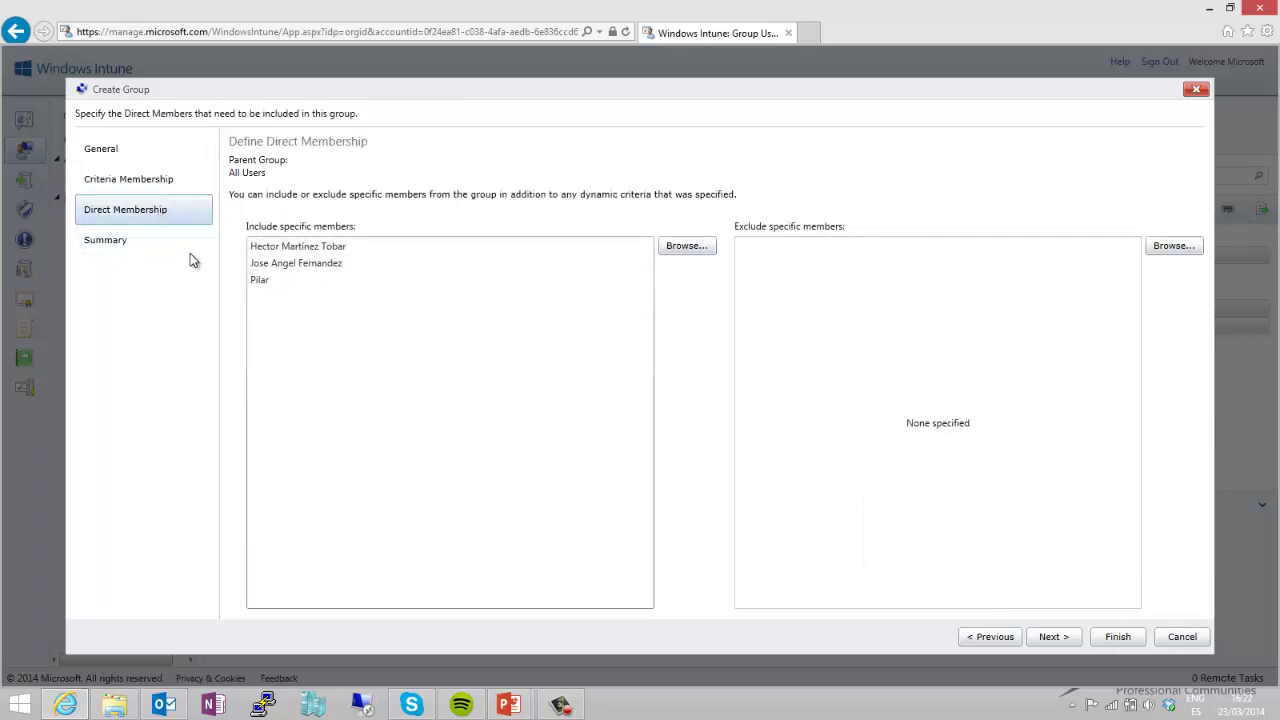
{"action": "left_click", "coordinate": [1055, 637]}
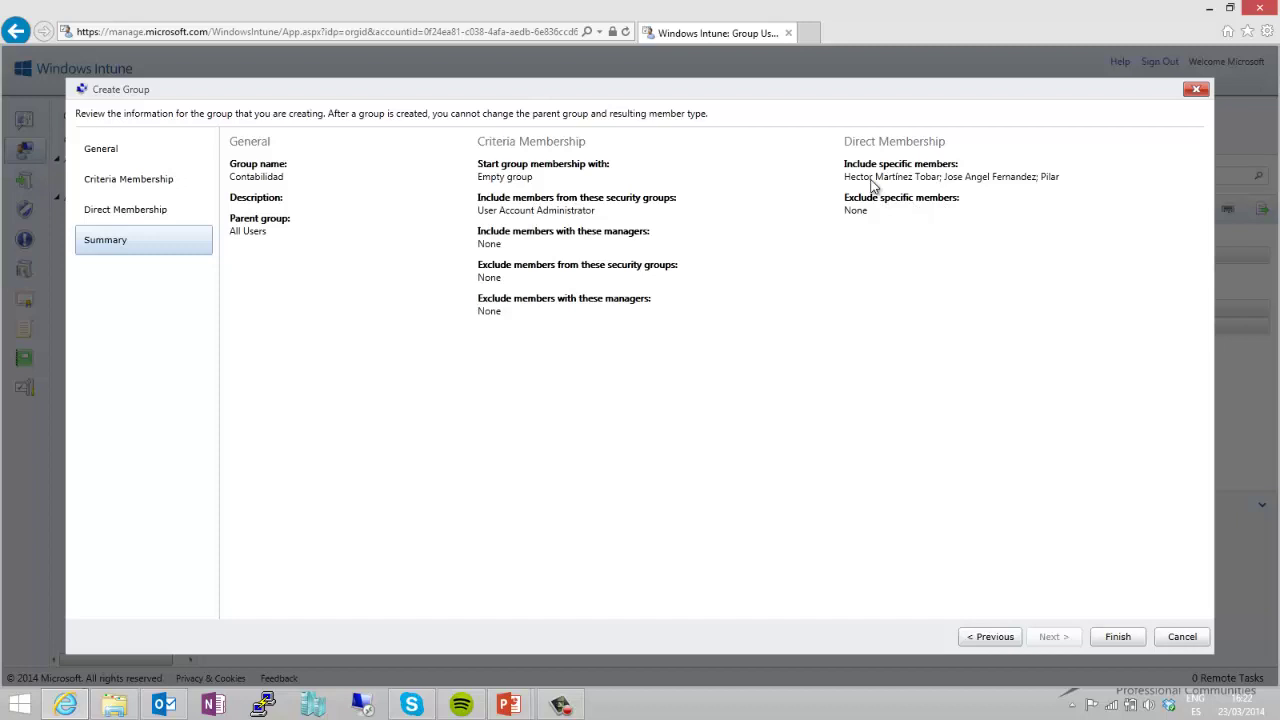
{"action": "left_click", "coordinate": [1110, 638]}
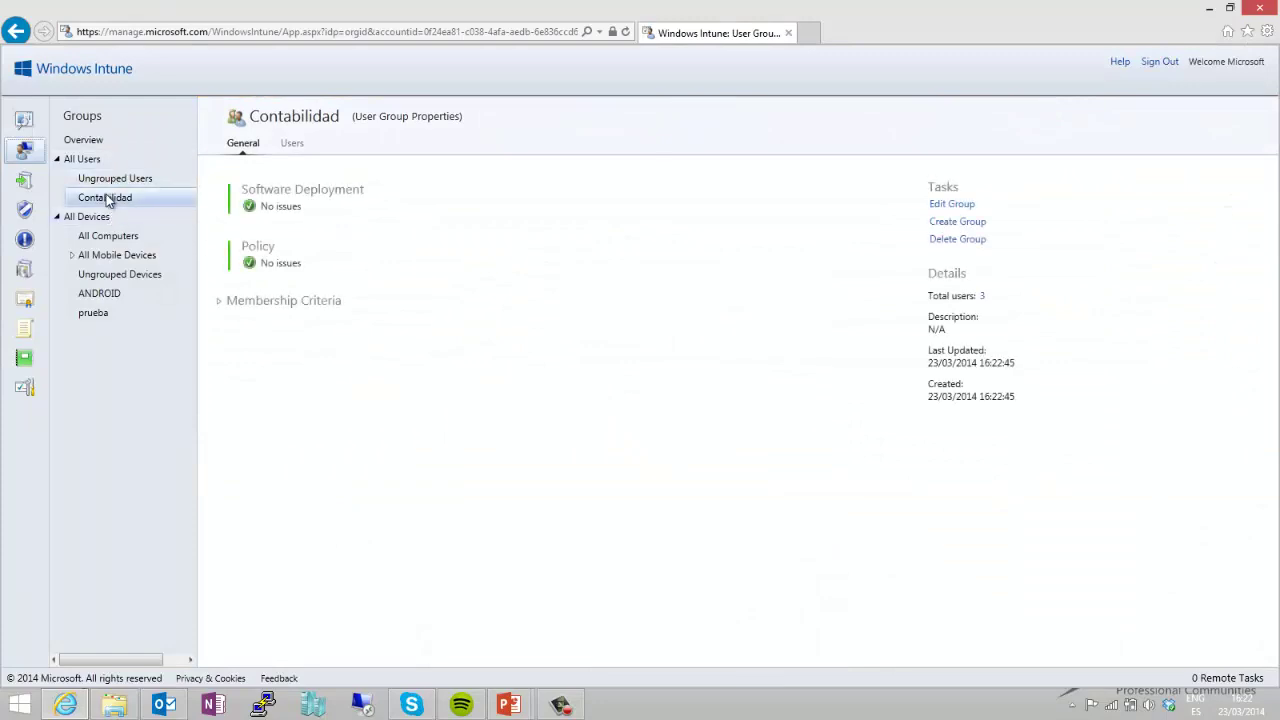
Step: List the Contabilidad group's users, checking the directly added members and the details of User 2
{"action": "left_click", "coordinate": [292, 145]}
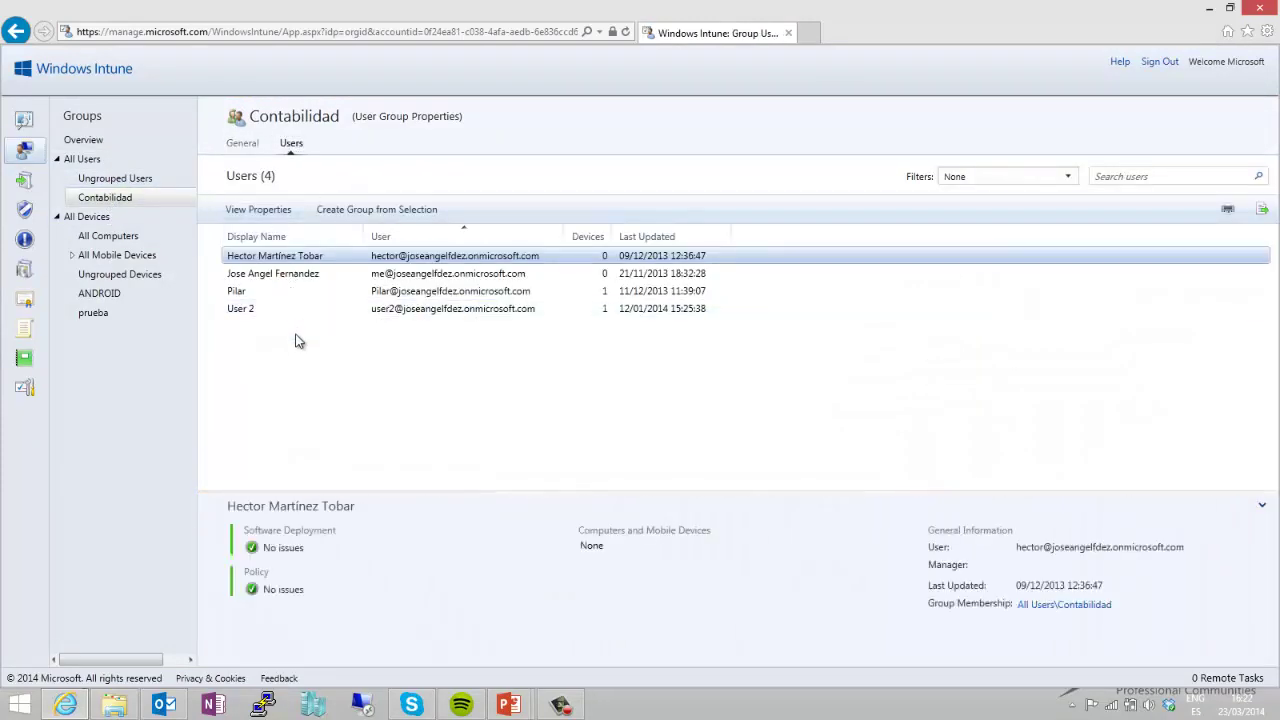
{"action": "left_click", "coordinate": [250, 274], "text": "ctrl"}
{"action": "left_click", "coordinate": [251, 291], "text": "ctrl"}
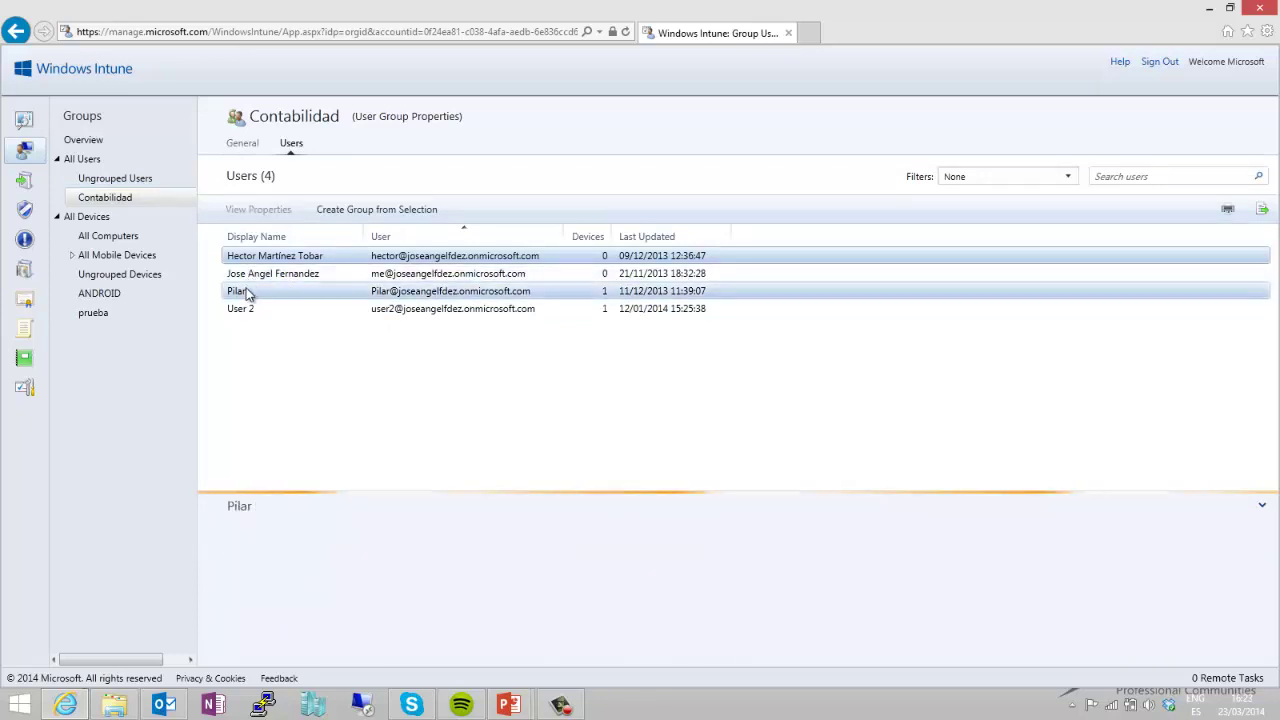
{"action": "left_click", "coordinate": [252, 308], "text": "ctrl"}
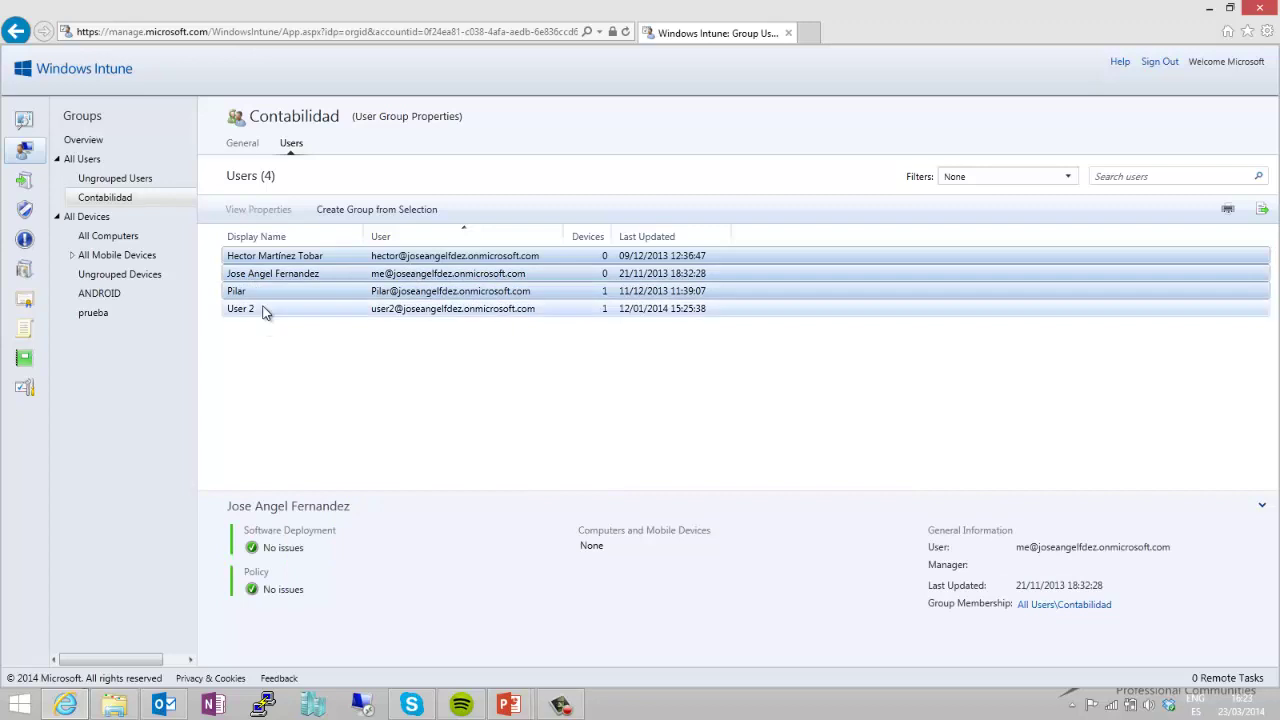
{"action": "left_click", "coordinate": [268, 309]}
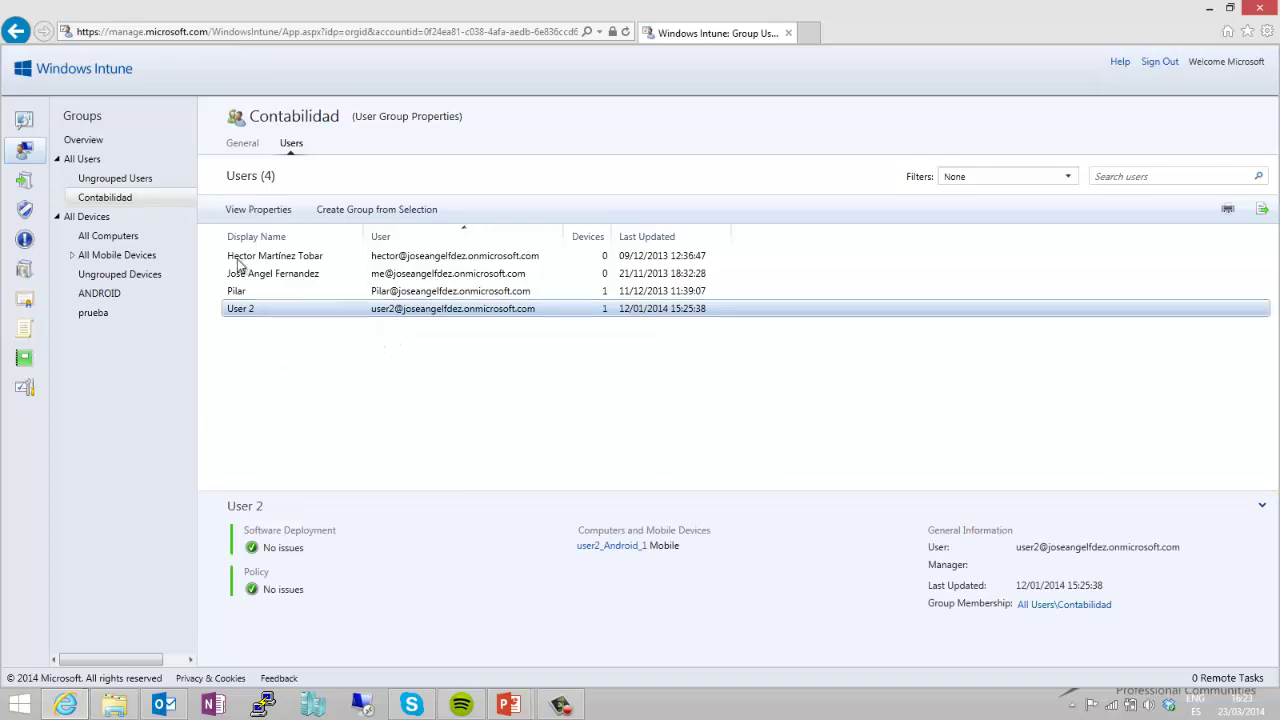
Step: Create the group Becarios contabilidad from user5 in All Users, with Contabilidad as its parent group
{"action": "left_click", "coordinate": [90, 160]}
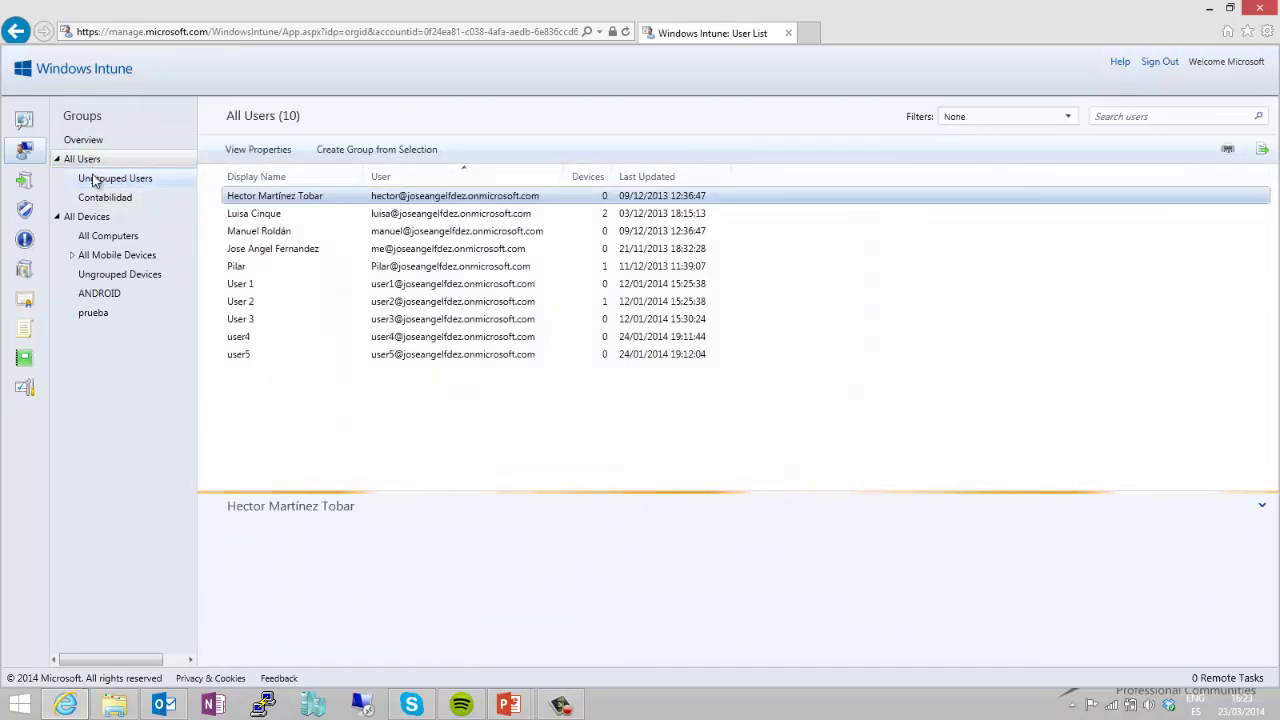
{"action": "left_click", "coordinate": [274, 353]}
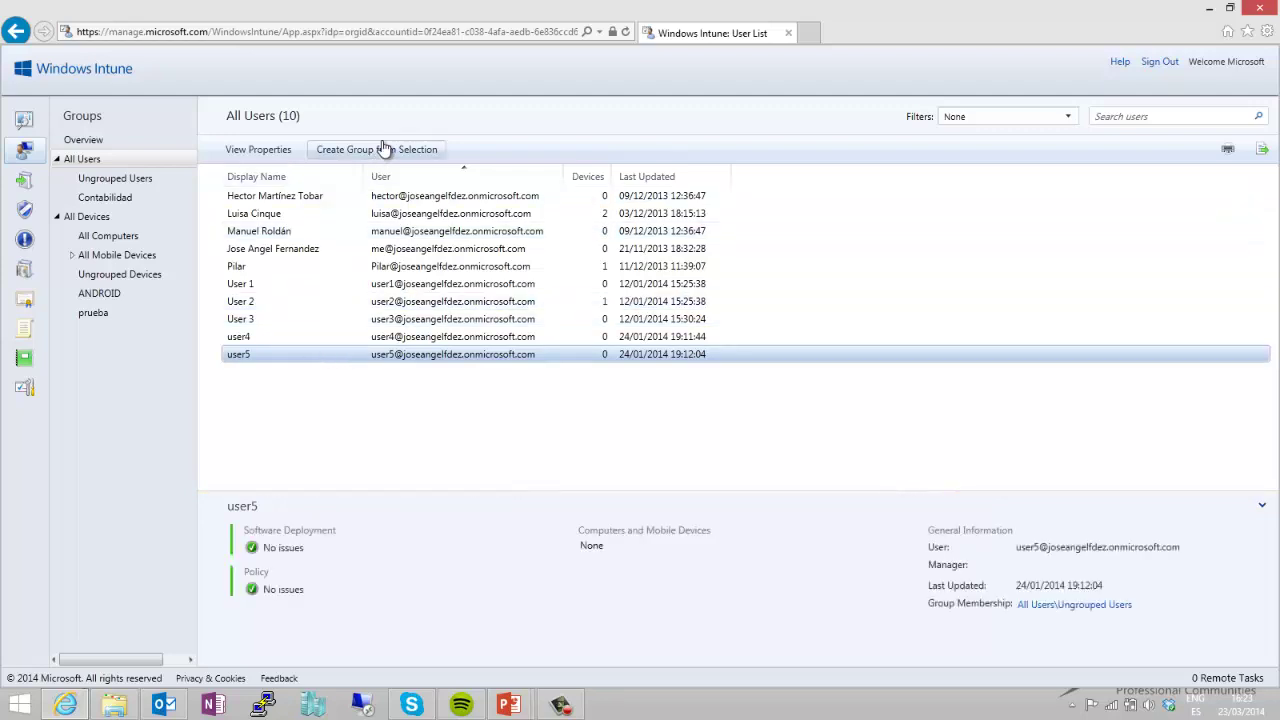
{"action": "left_click", "coordinate": [384, 152]}
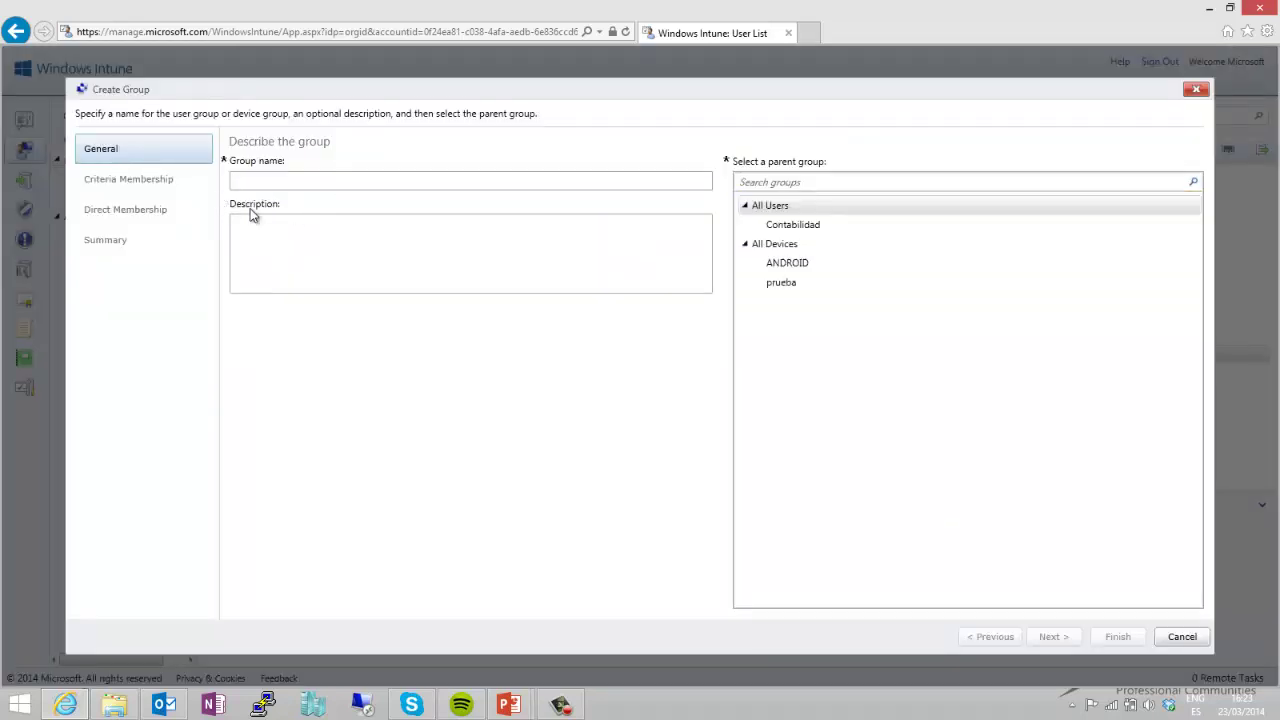
{"action": "type", "text": "B"}
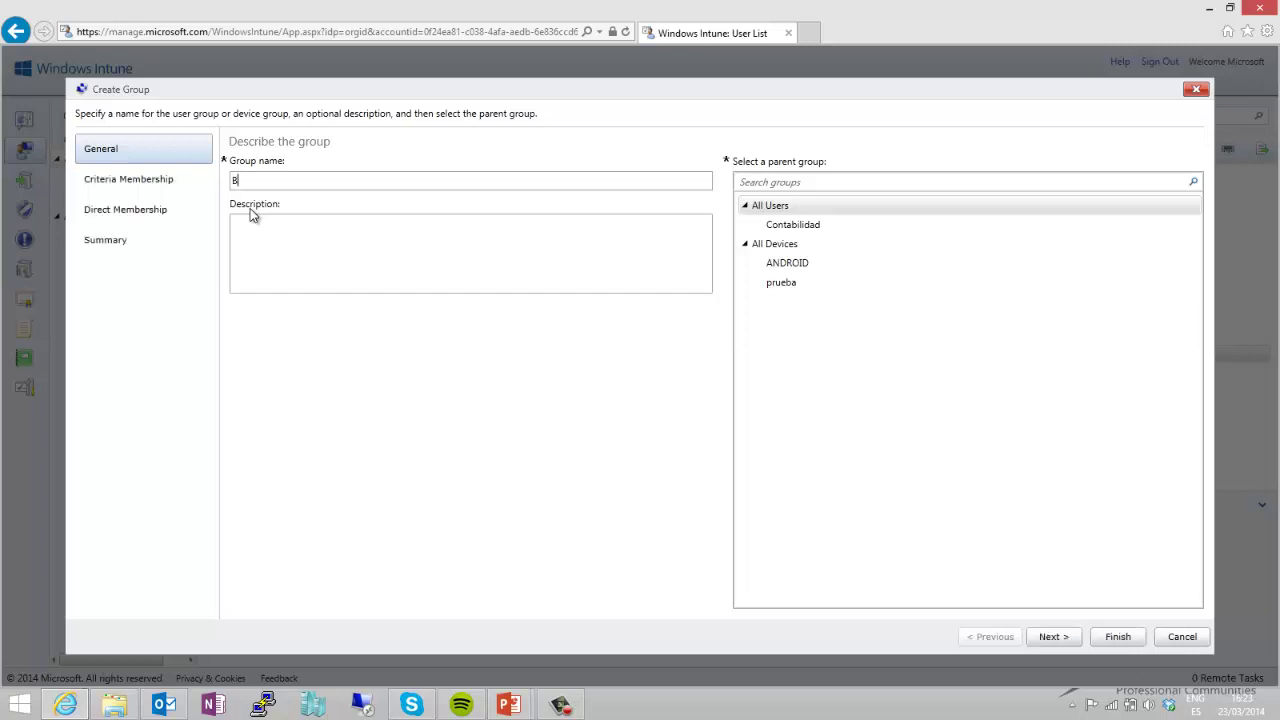
{"action": "type", "text": "ecarios contabilidad"}
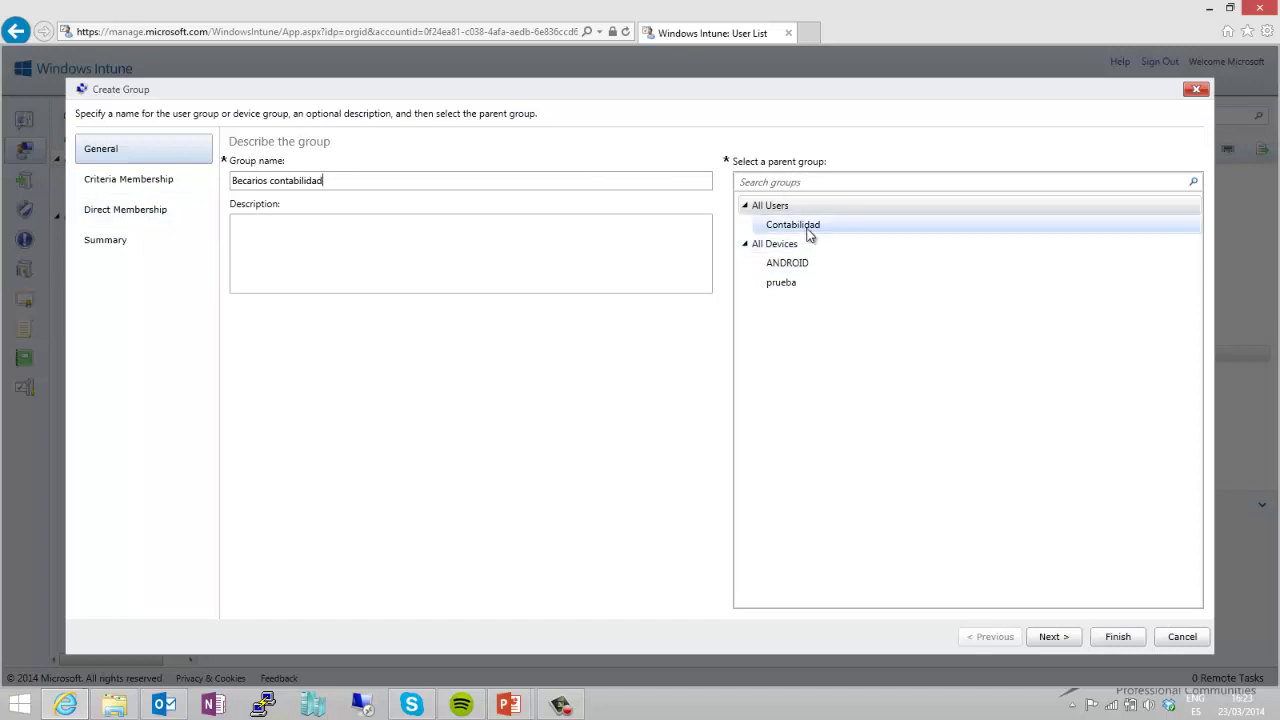
{"action": "left_click", "coordinate": [775, 224]}
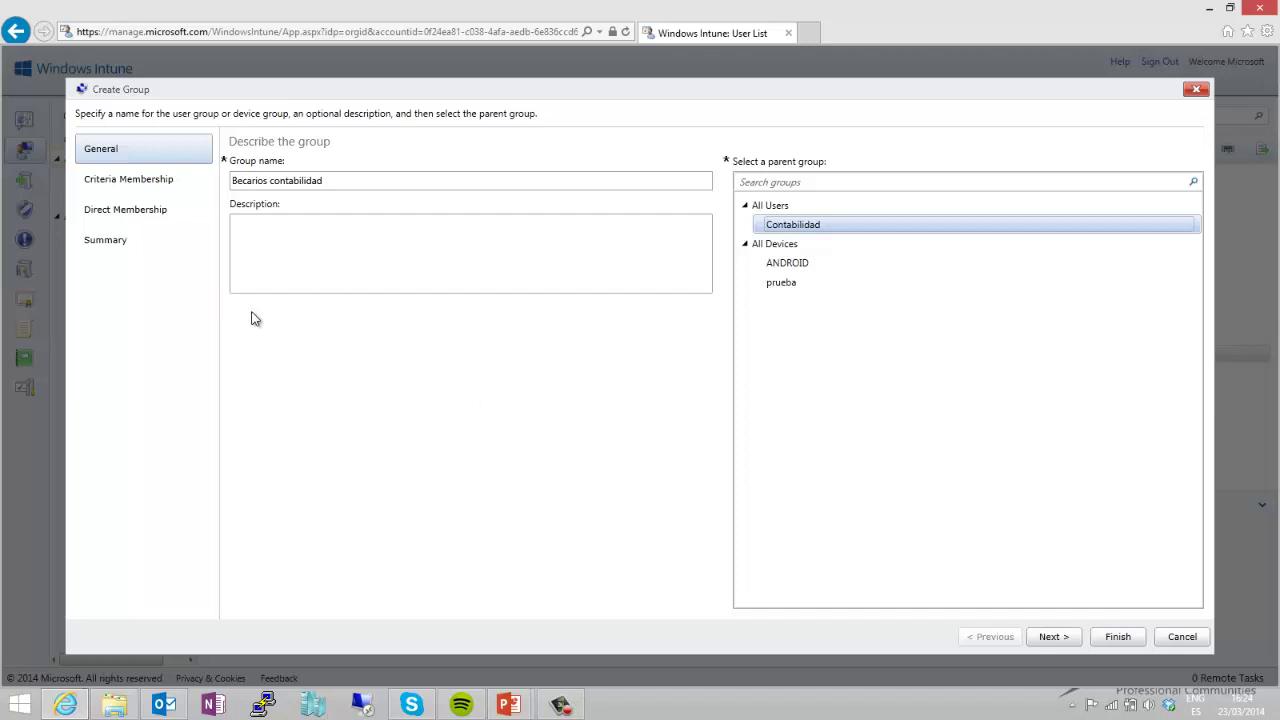
{"action": "left_click", "coordinate": [168, 250]}
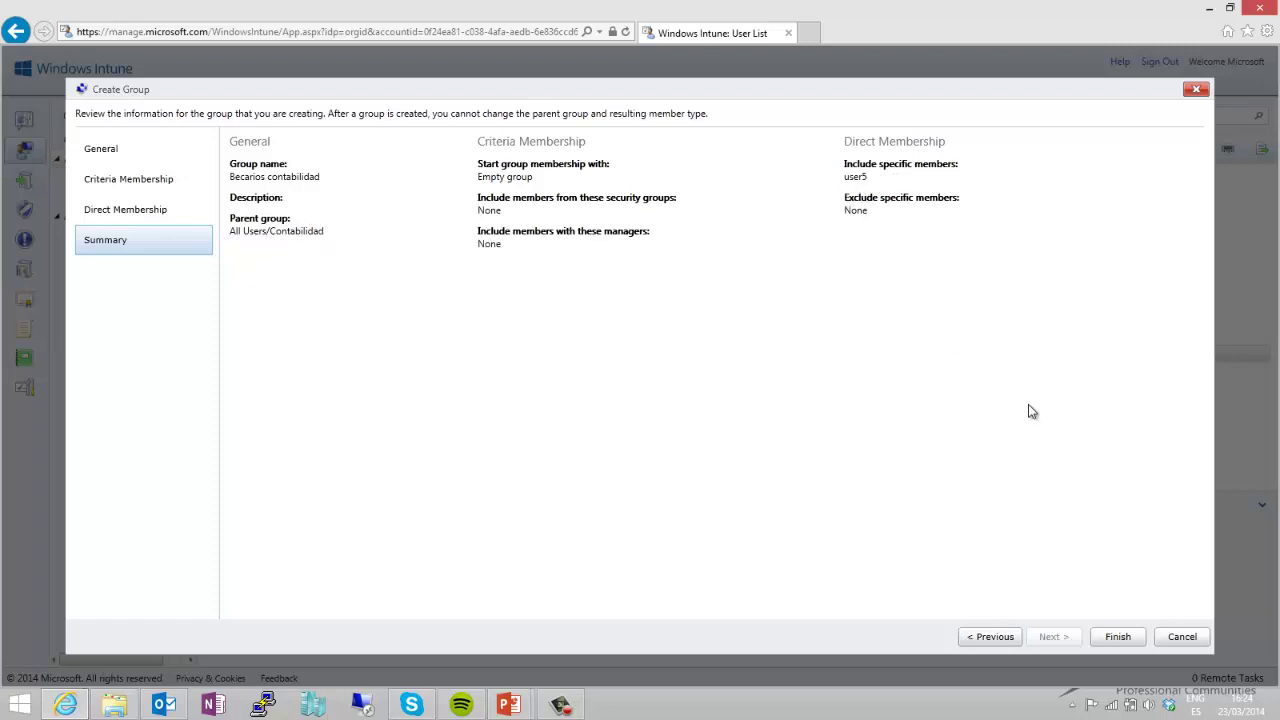
{"action": "left_click", "coordinate": [1118, 637]}
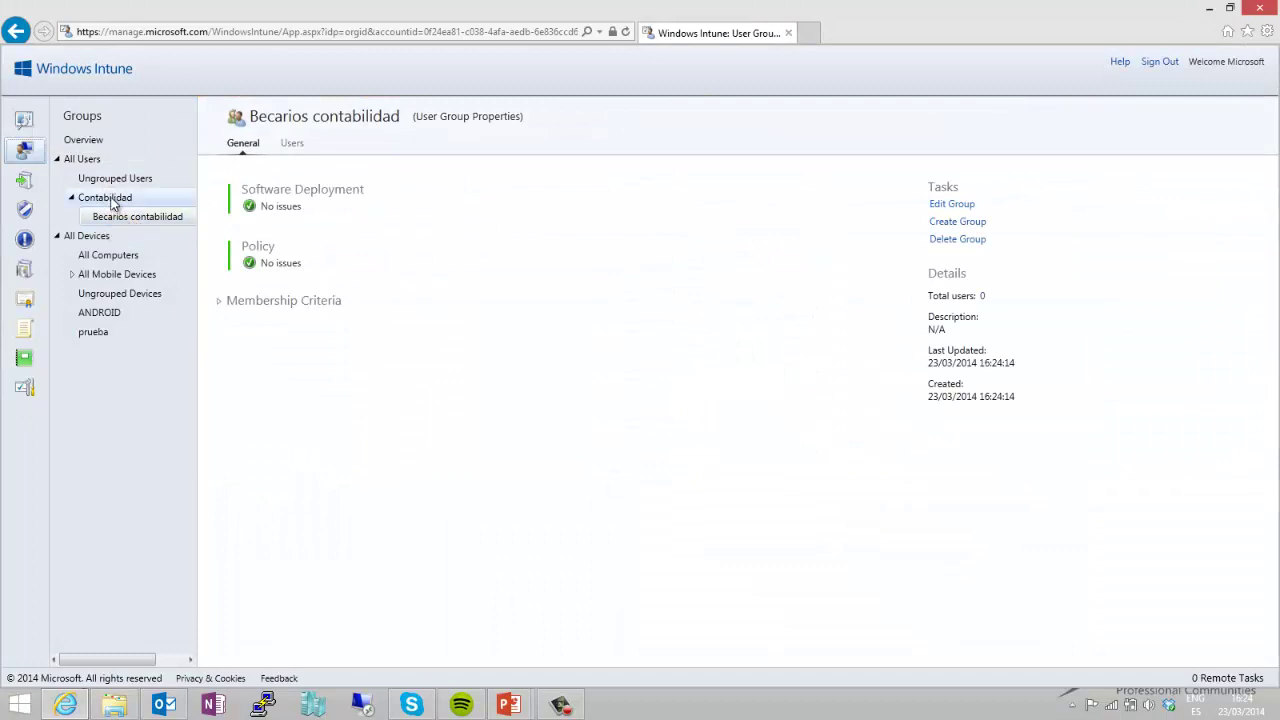
Step: View the Contabilidad group's properties and switch to the PowerPoint presentation PIntune.pptx
{"action": "left_click", "coordinate": [110, 199]}
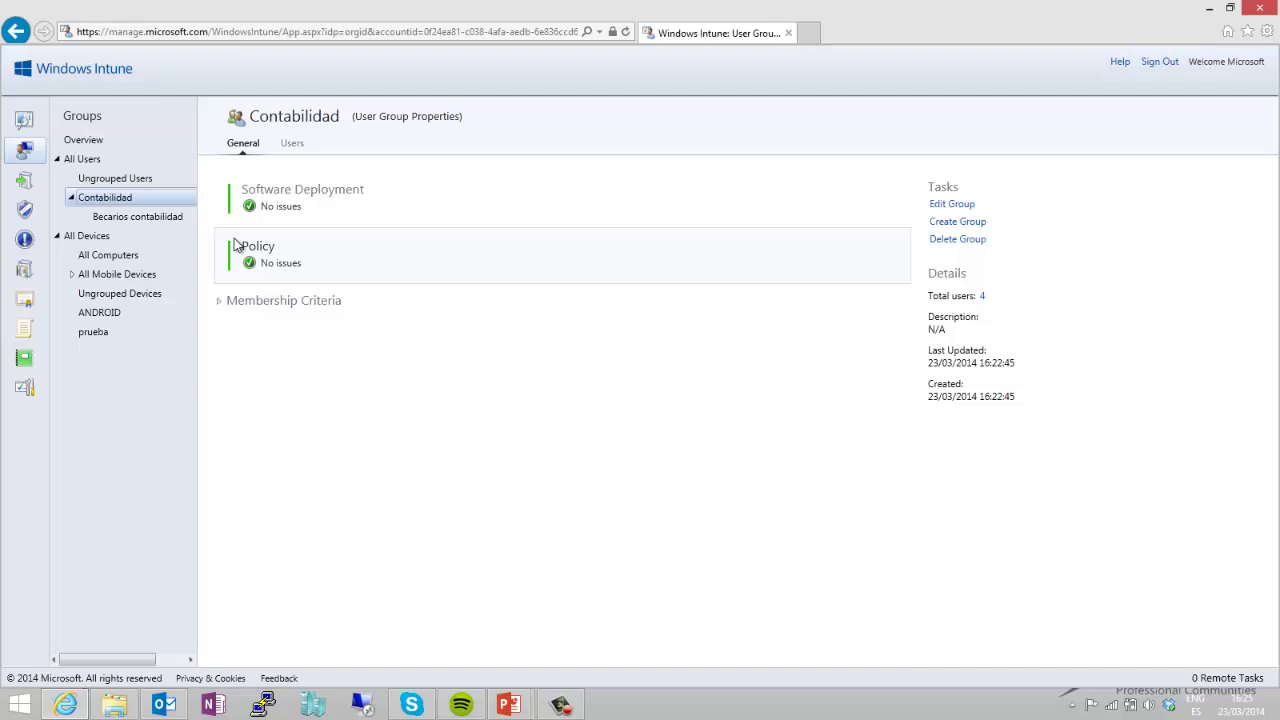
{"action": "key", "text": "alt+Tab"}
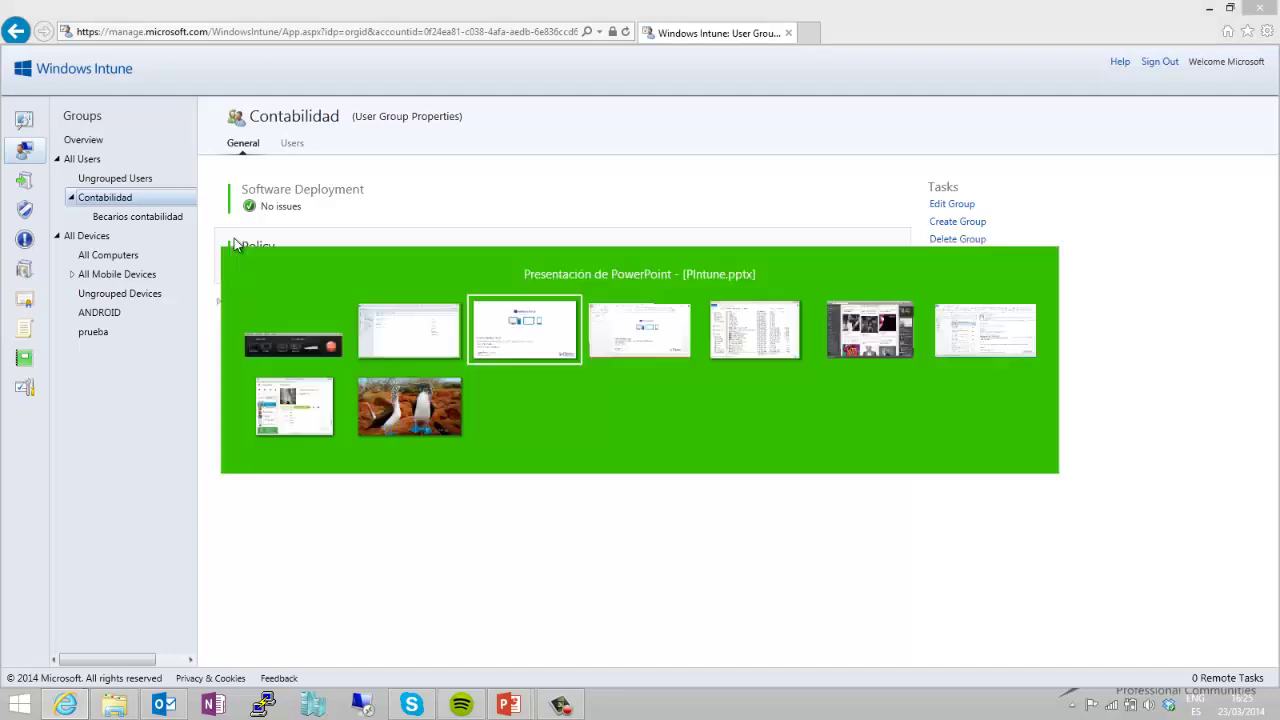
{"action": "left_click", "coordinate": [573, 346]}
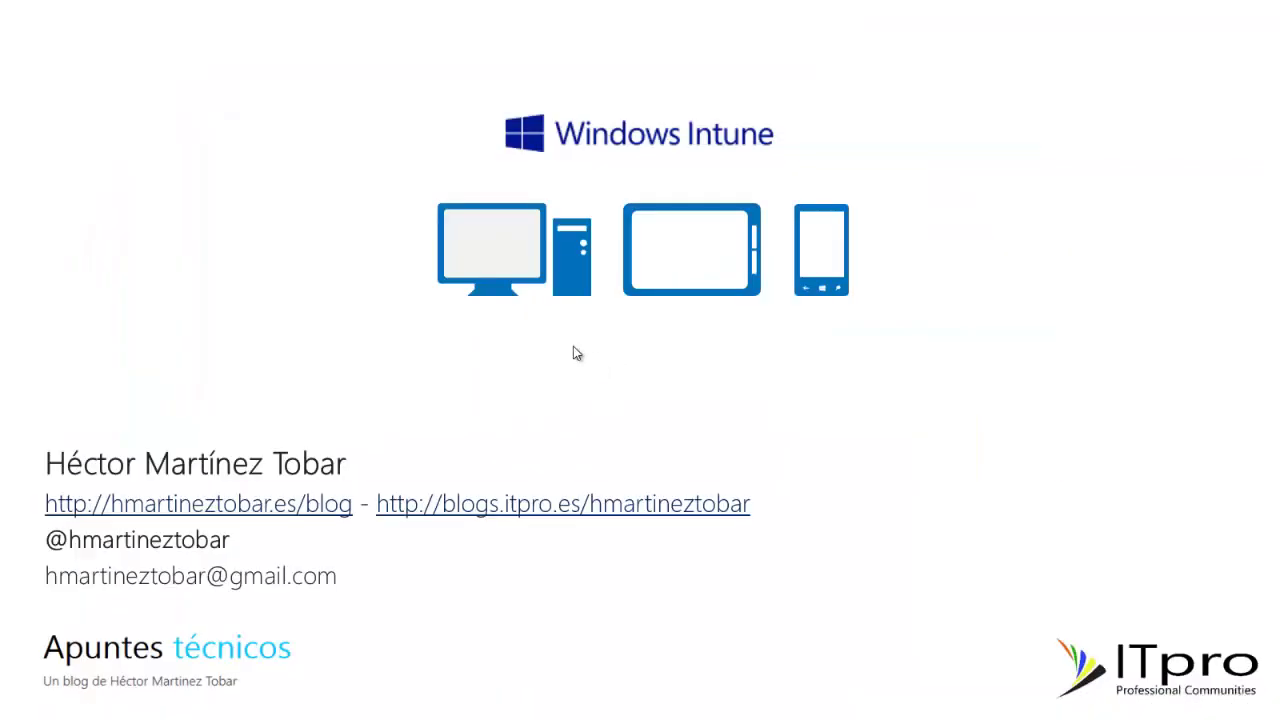